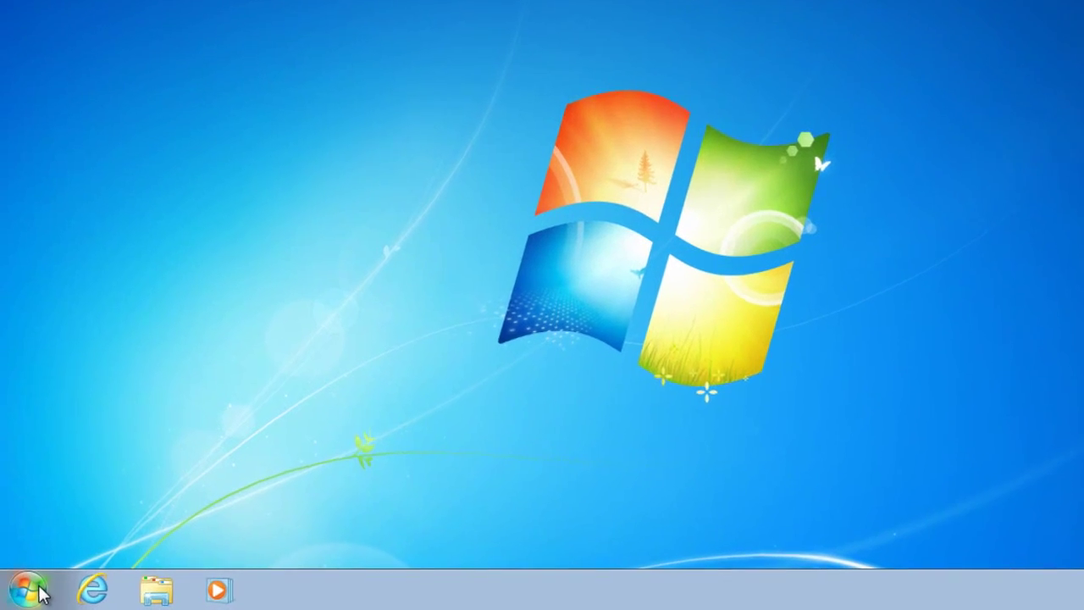
Step: Search the Start menu for regedit and launch the Registry Editor
click(27, 594)
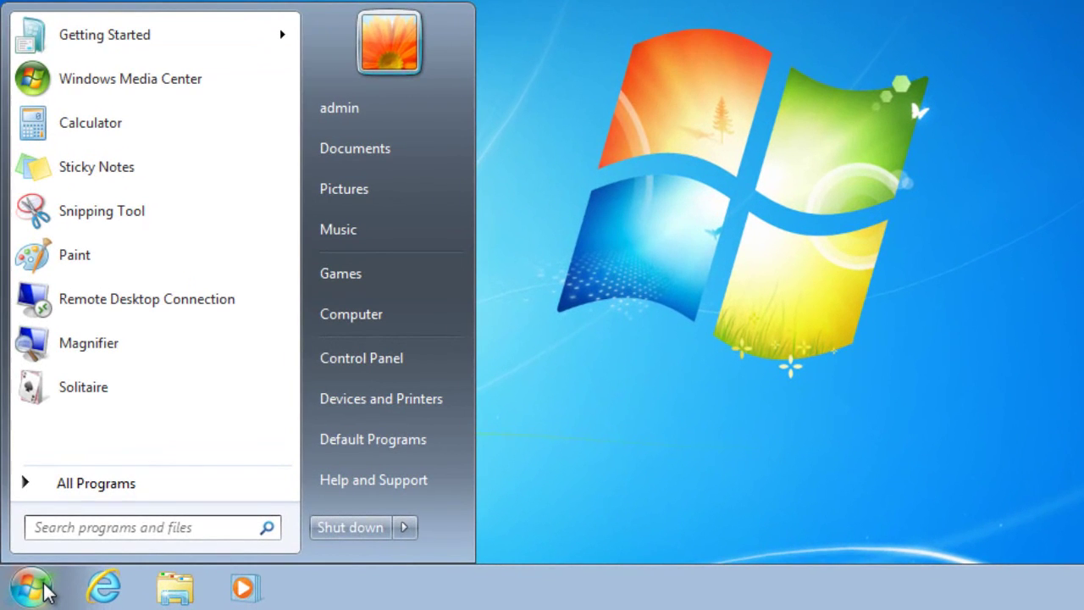
text(regedit)
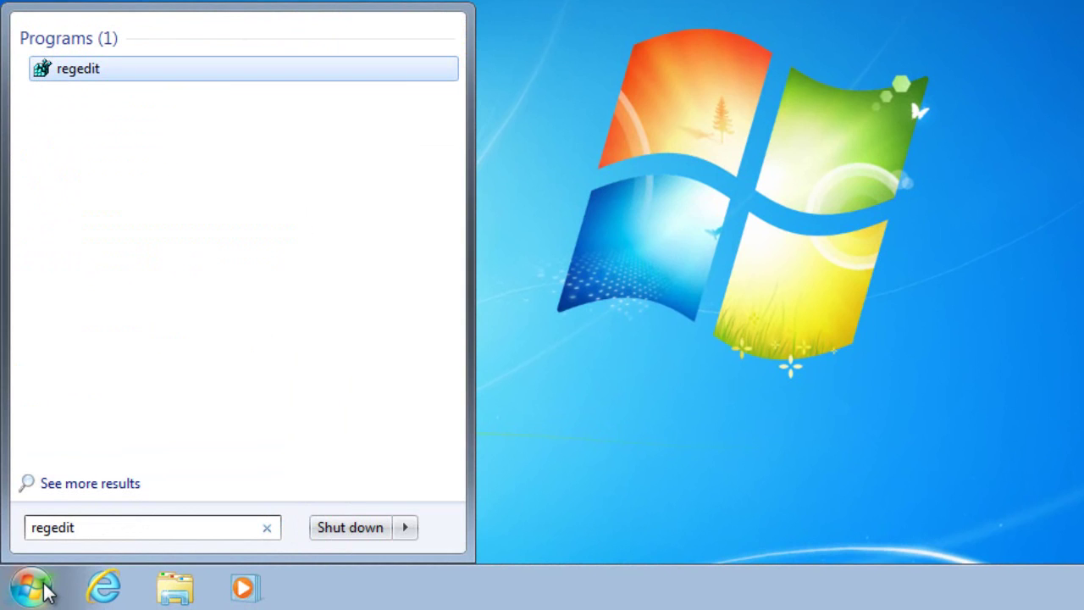
drag(87, 533, 4, 543)
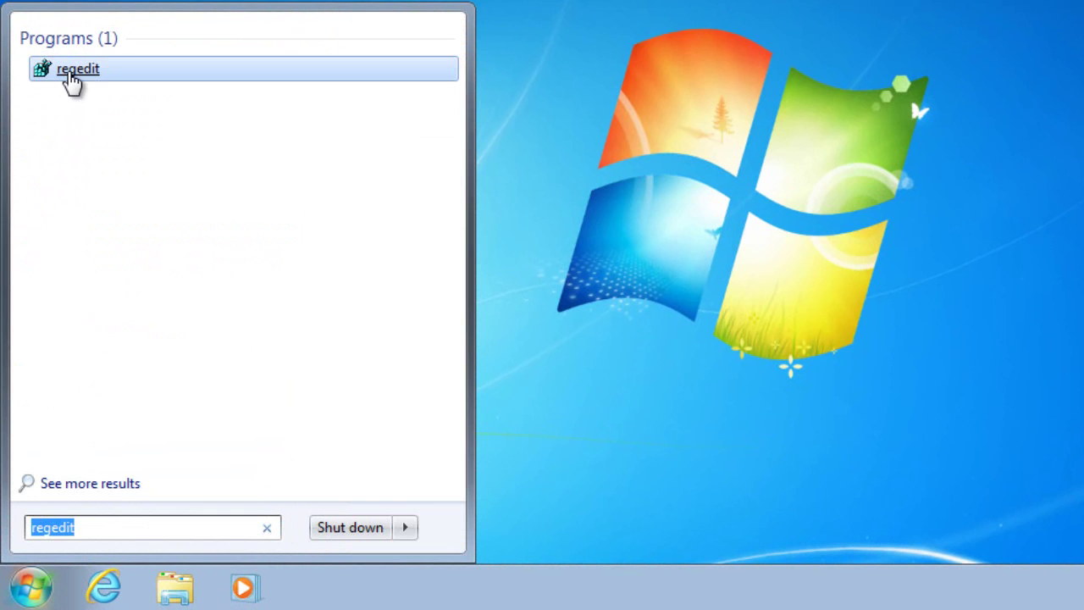
click(71, 74)
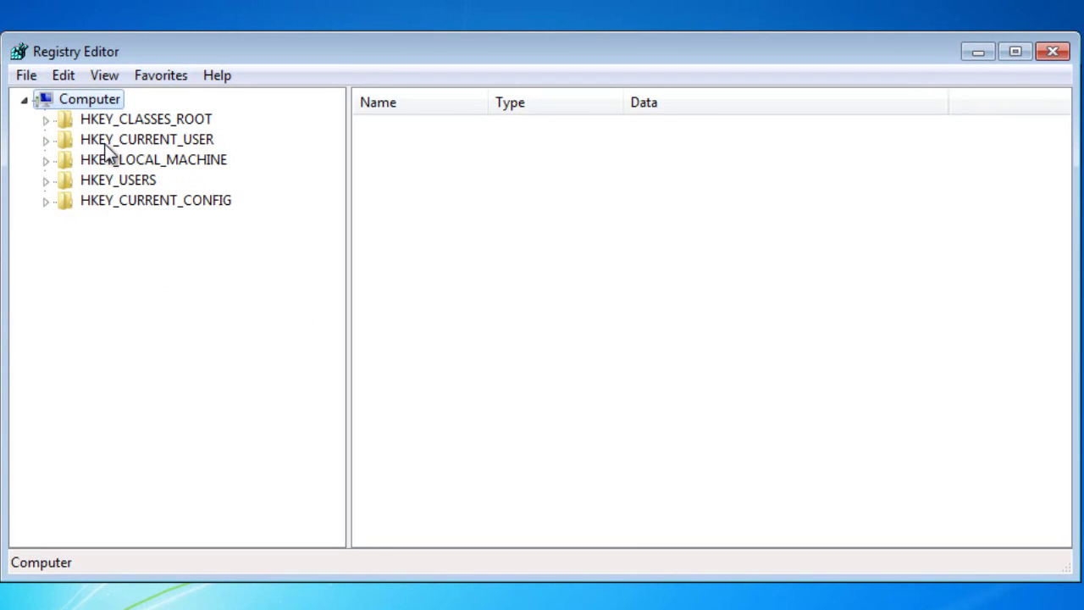
Step: Open the registry key HKEY_CURRENT_USER\Software\Policies\Microsoft\Windows
click(47, 140)
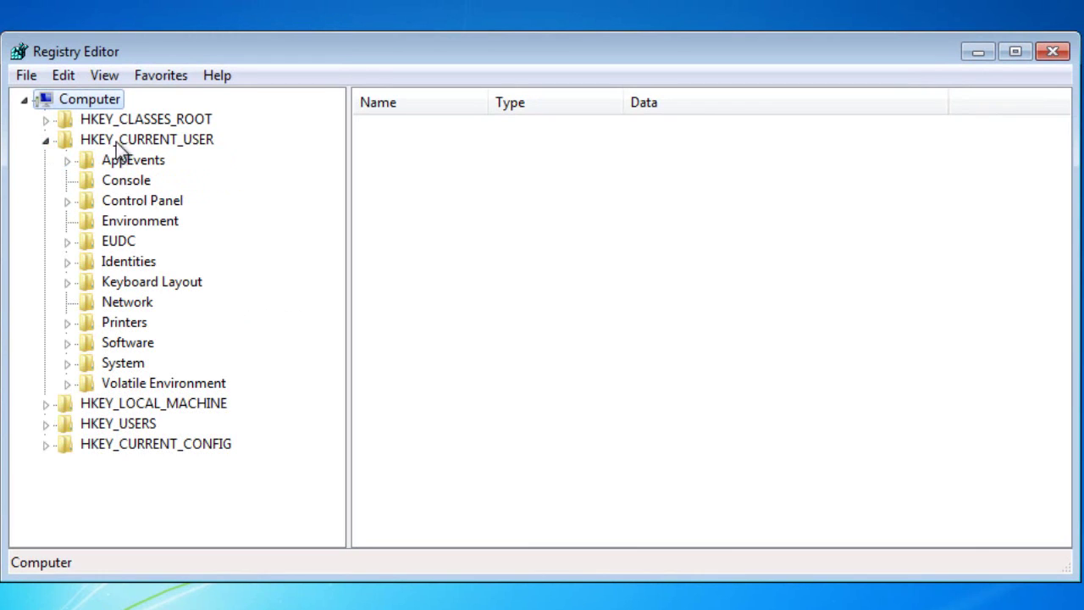
click(161, 141)
double_click(123, 344)
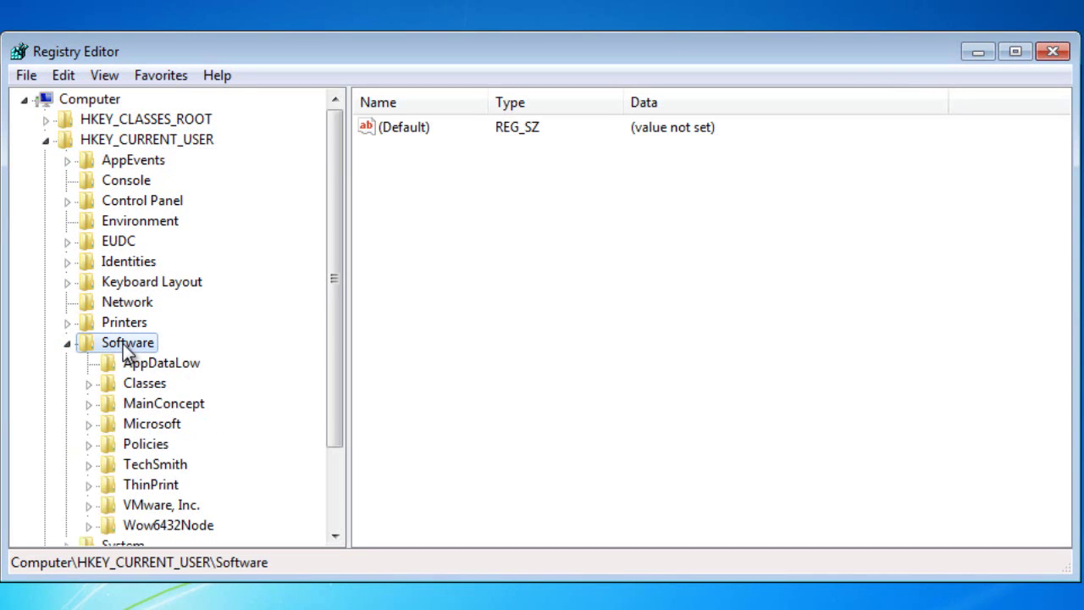
scroll(121, 339, down, 1)
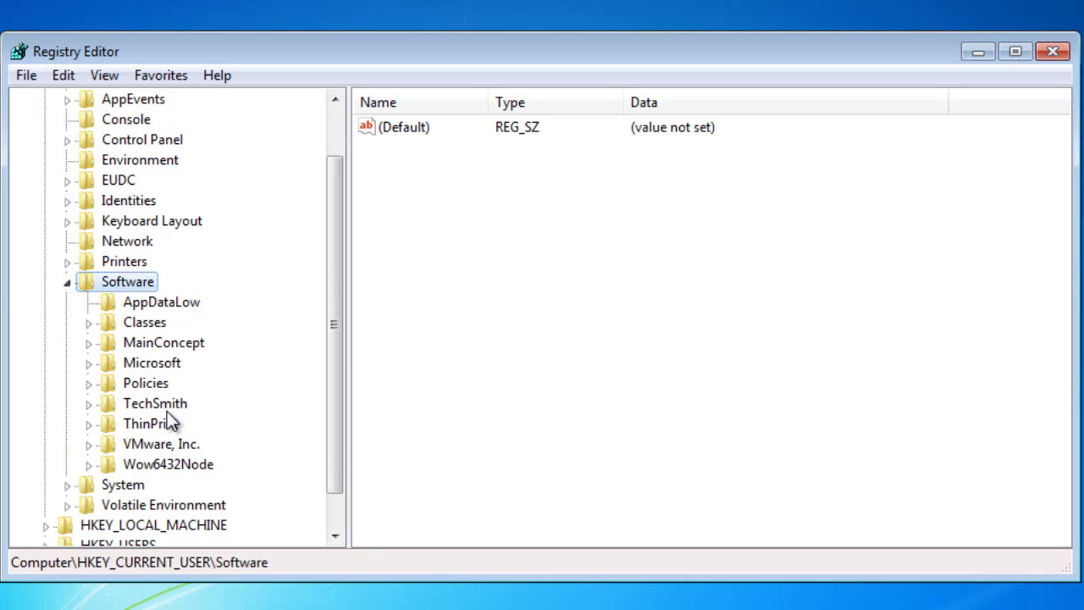
double_click(157, 387)
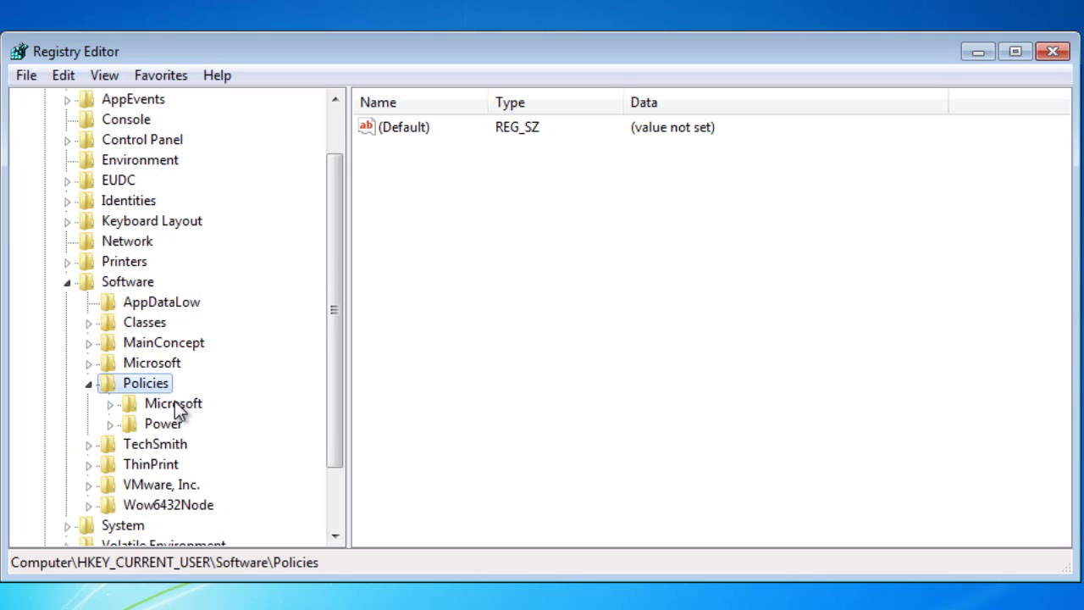
double_click(175, 404)
double_click(195, 441)
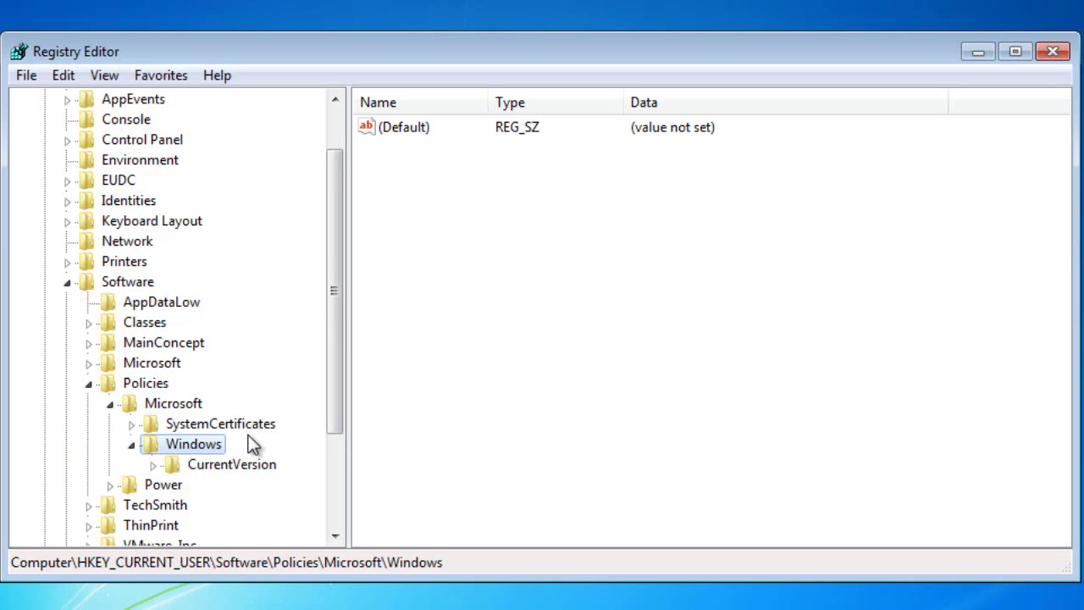
Step: Create a new key named Explorer under the Windows policies key
right_click(196, 443)
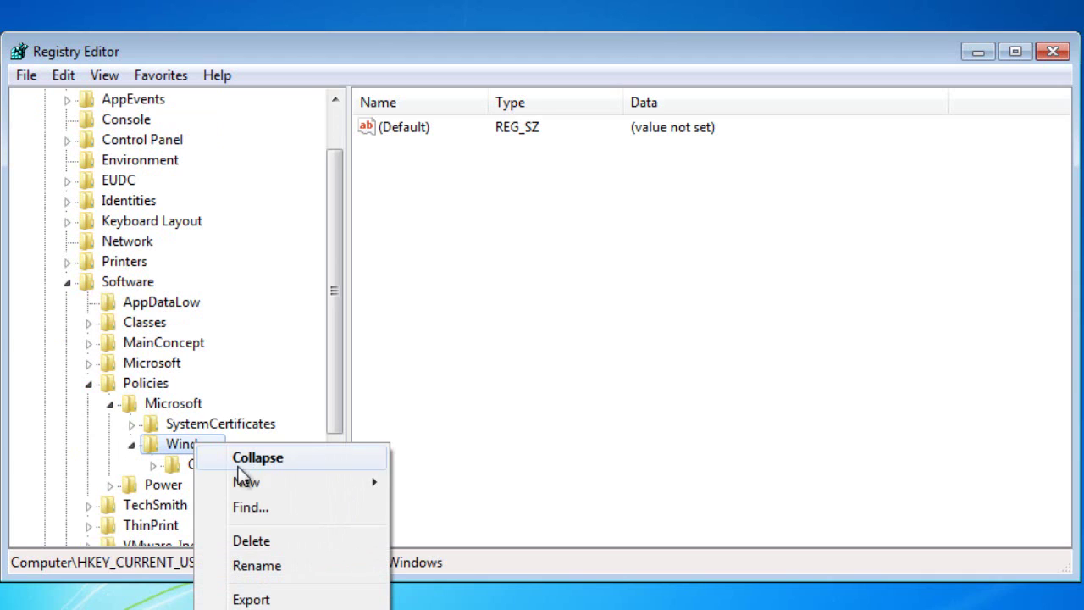
mouse_move(294, 486)
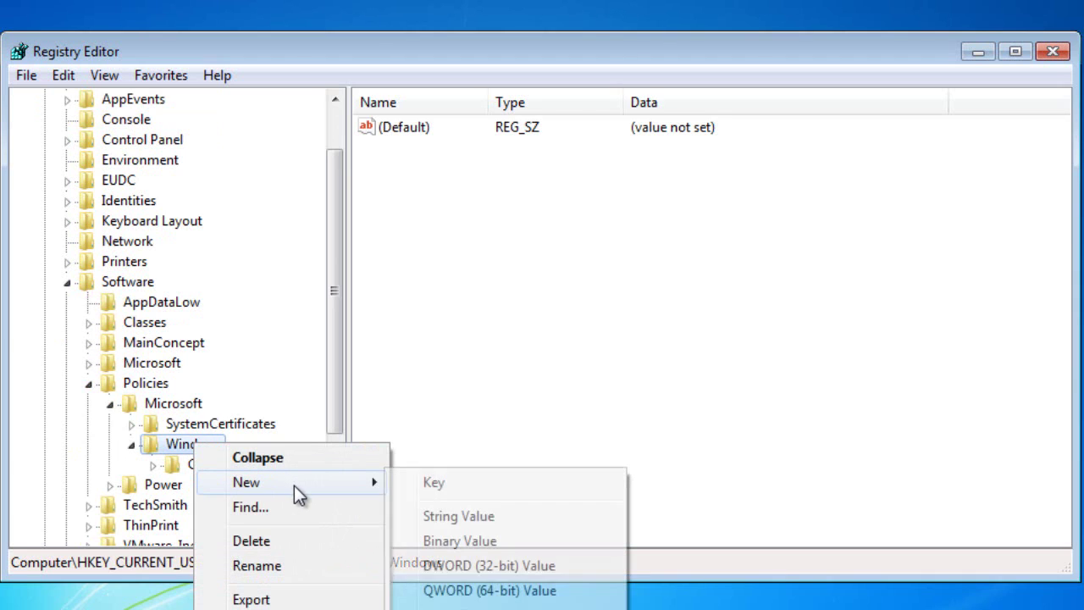
click(468, 492)
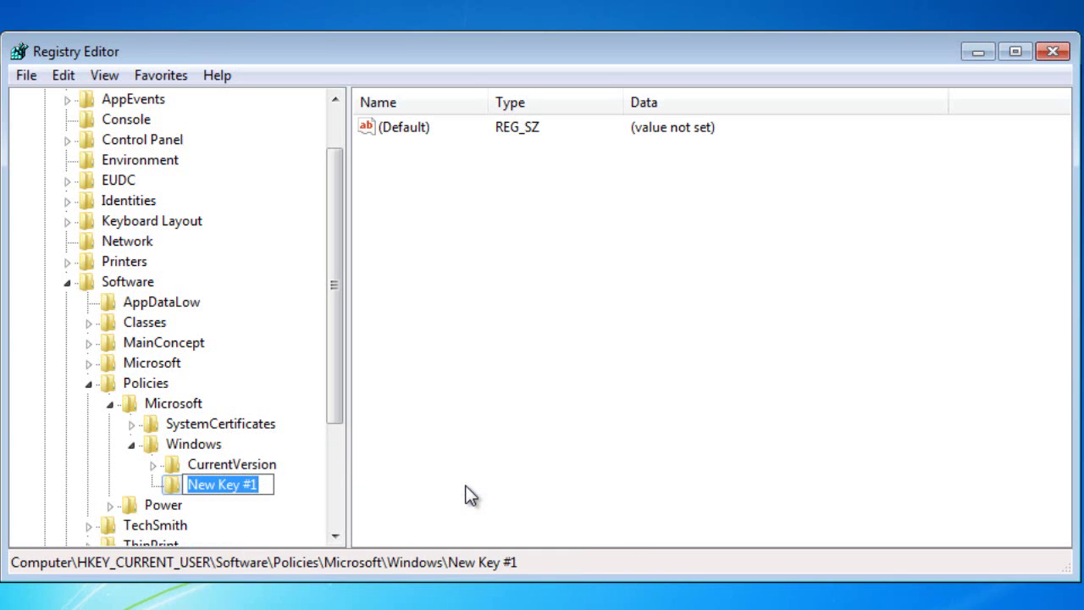
text(Explorer)
key(Return)
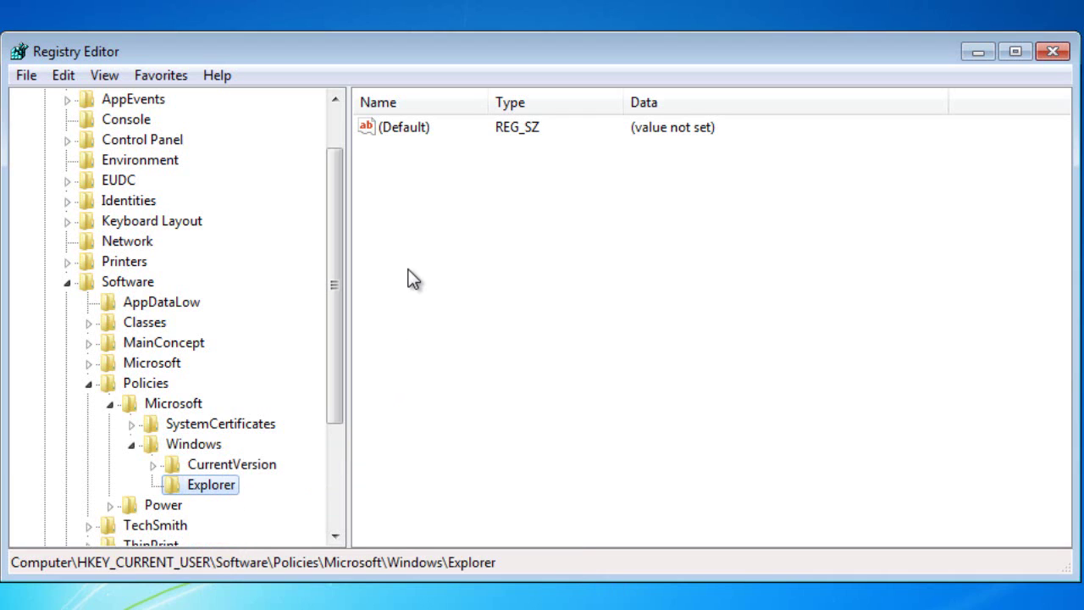
right_click(377, 165)
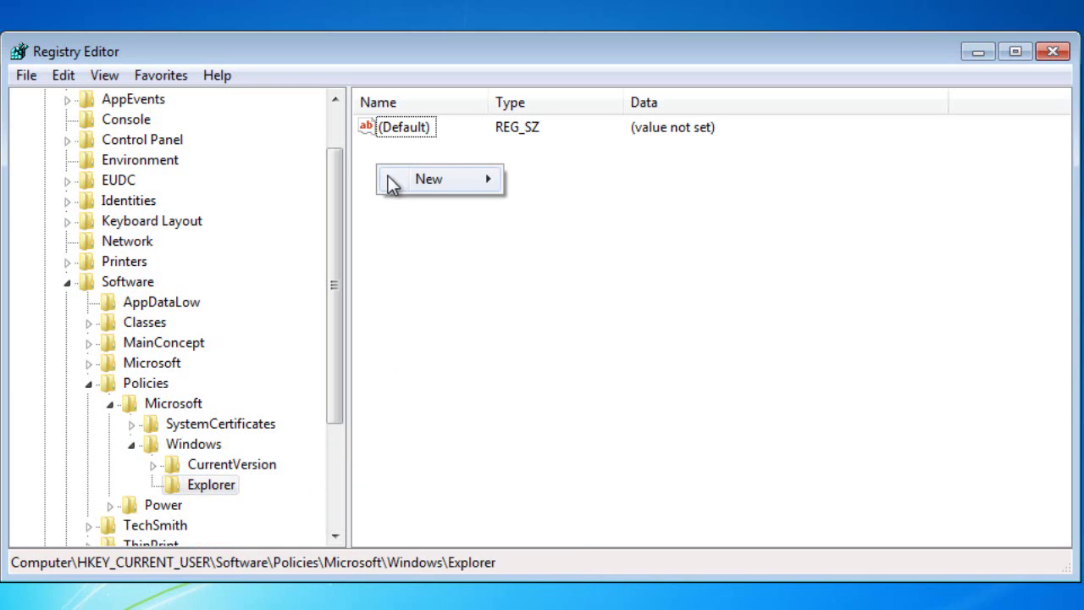
mouse_move(427, 184)
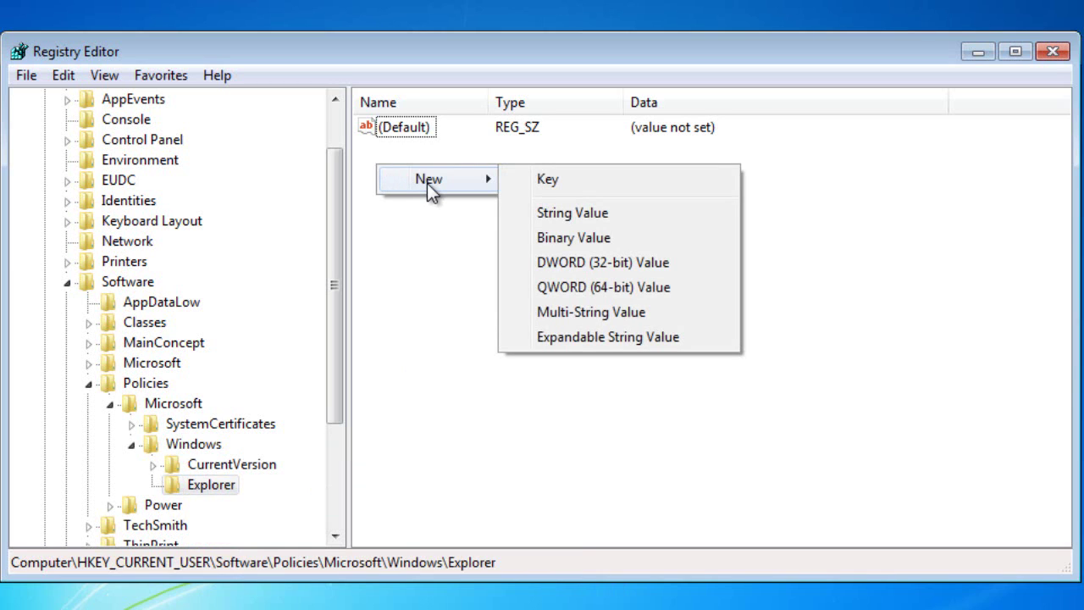
click(417, 218)
right_click(402, 169)
click(376, 153)
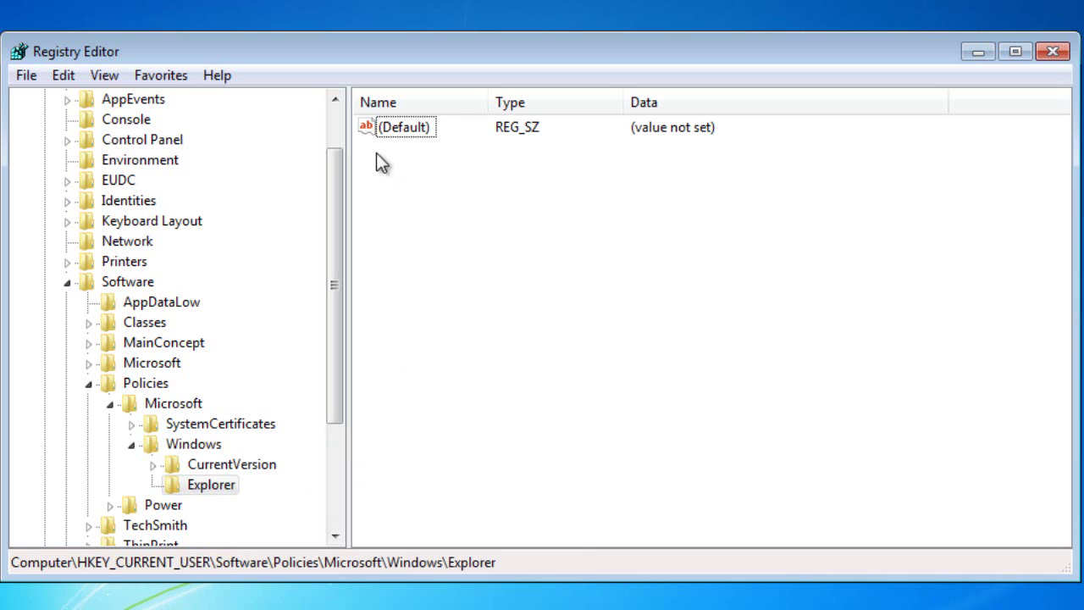
Step: Create a DWORD (32-bit) value named DisableThumbsDBOnNetworkFolders in the Explorer key
click(57, 83)
mouse_move(35, 77)
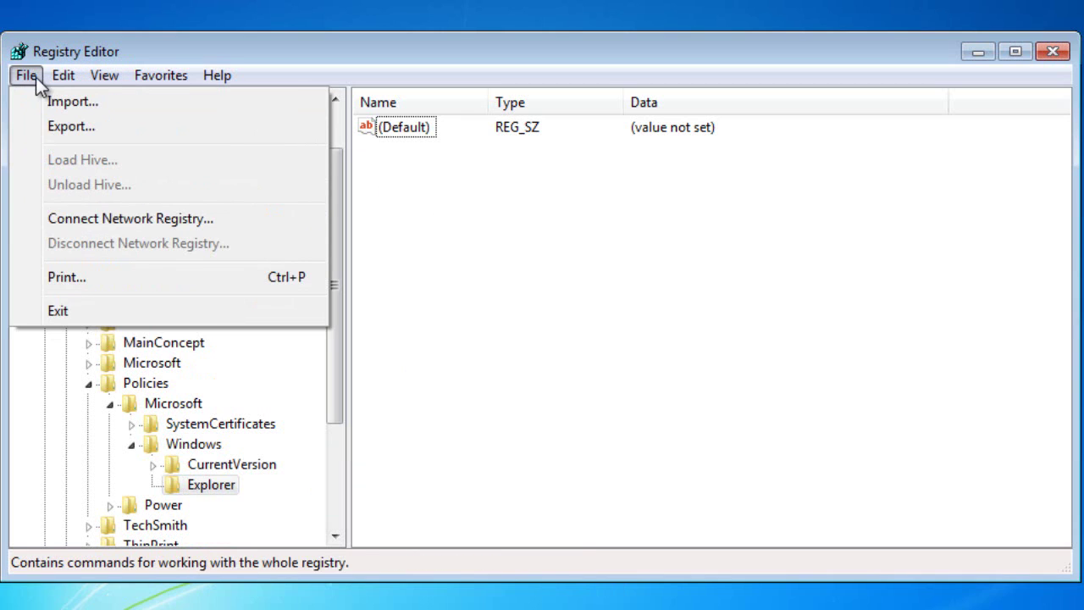
mouse_move(203, 167)
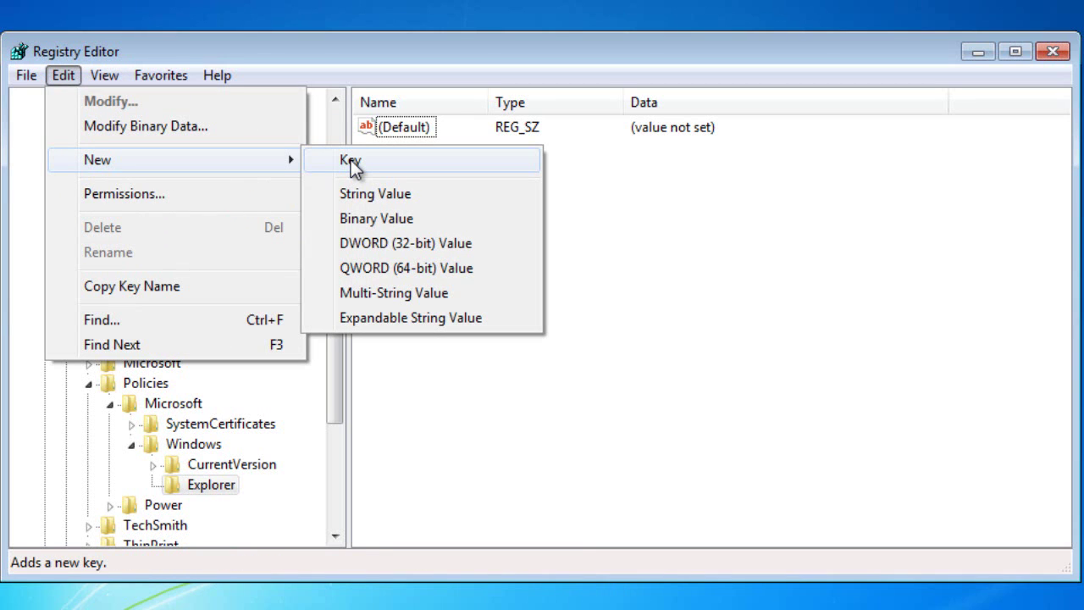
click(437, 245)
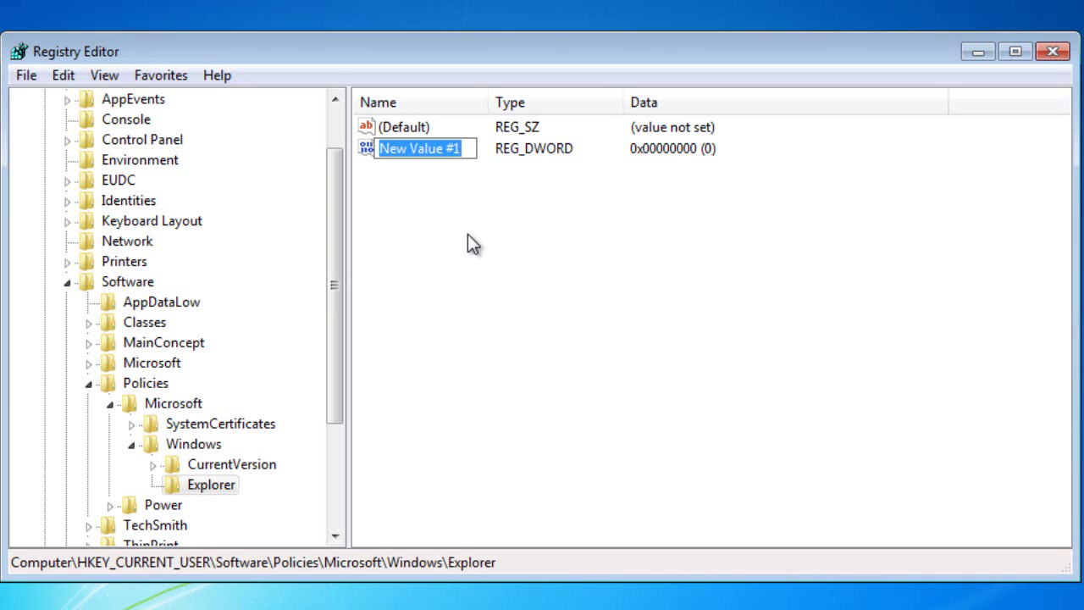
text(Dis)
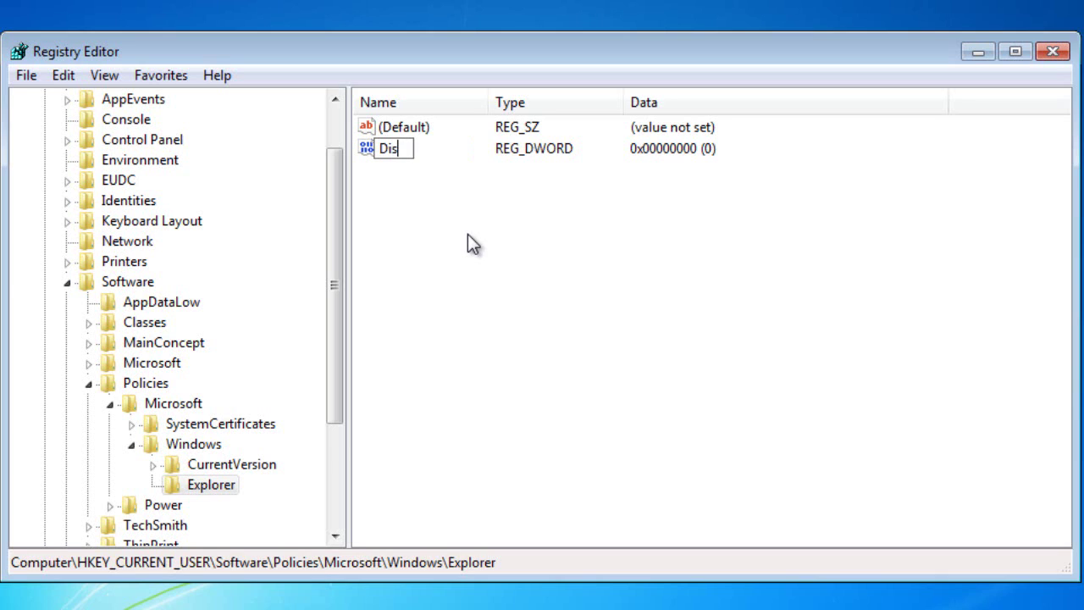
text(ableThumbs)
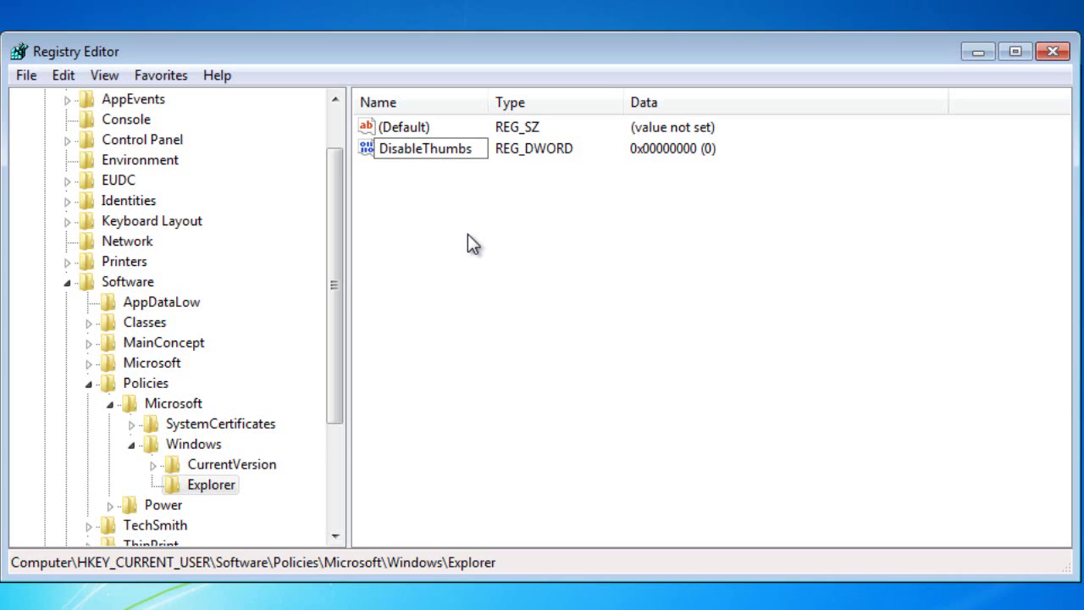
text(DBOnNet)
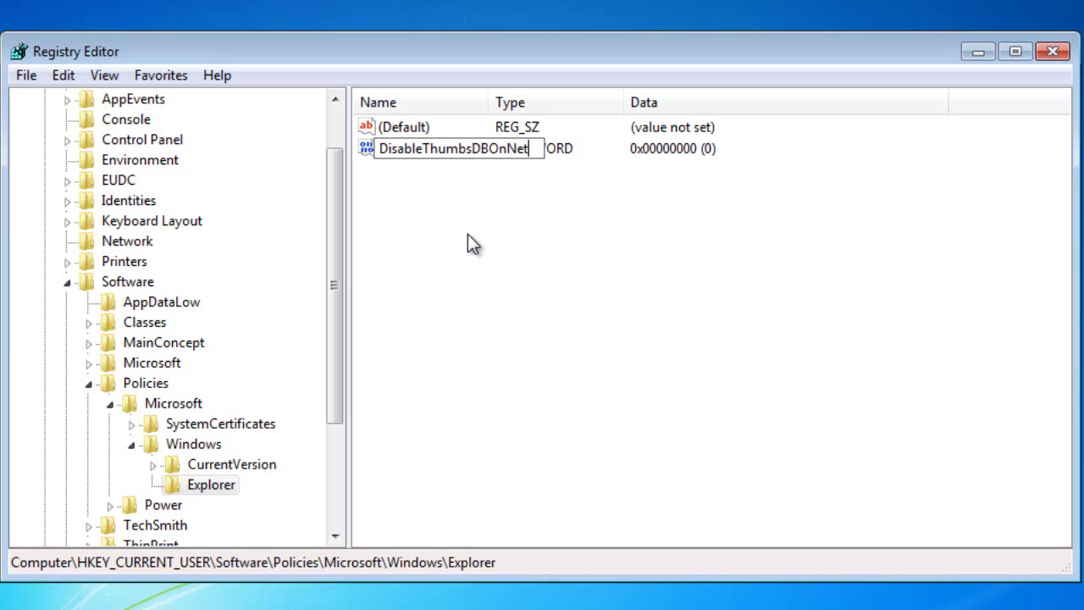
text(workFolders)
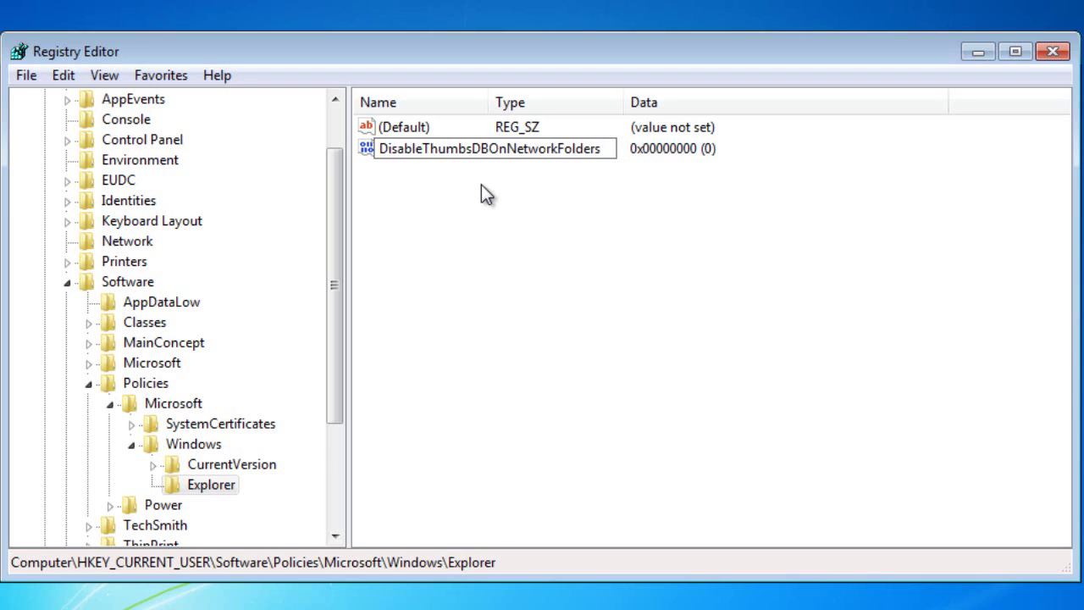
key(Return)
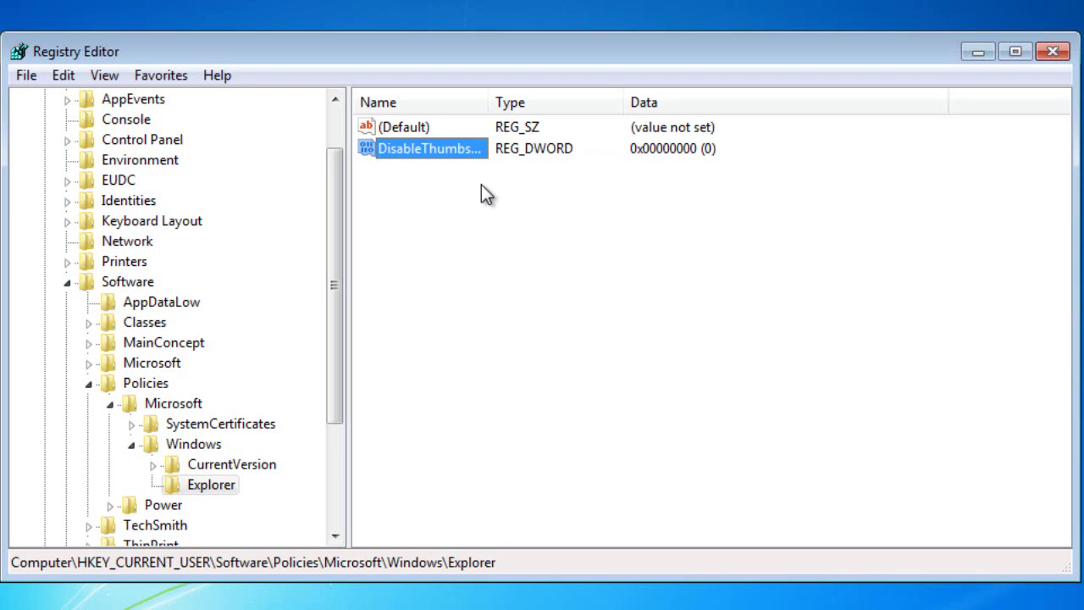
Step: Set the DisableThumbsDBOnNetworkFolders value data to 1 in decimal base and close the Registry Editor
double_click(446, 158)
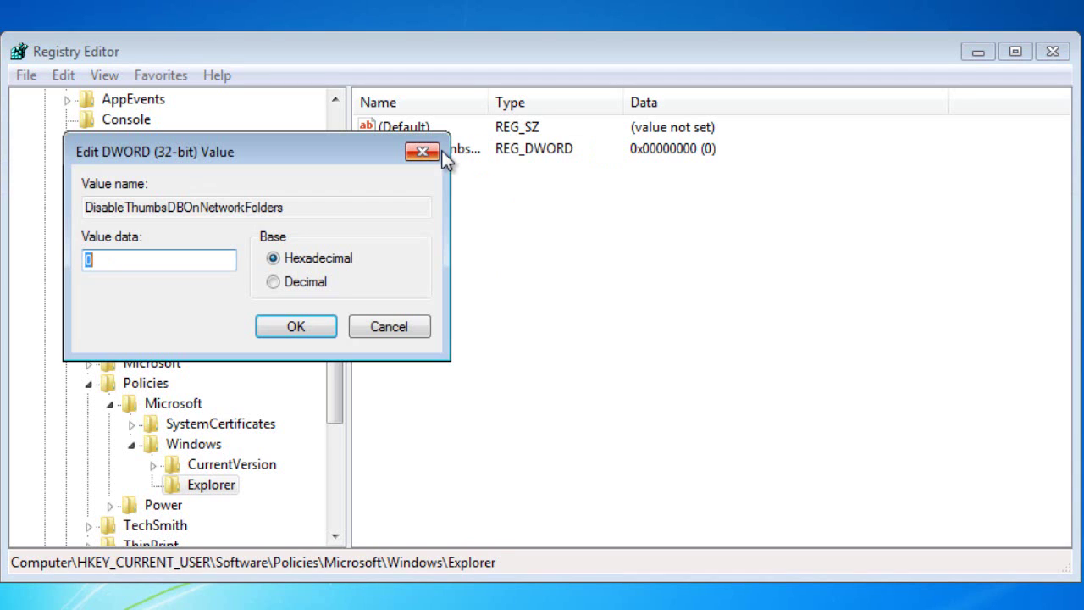
click(274, 282)
text(1)
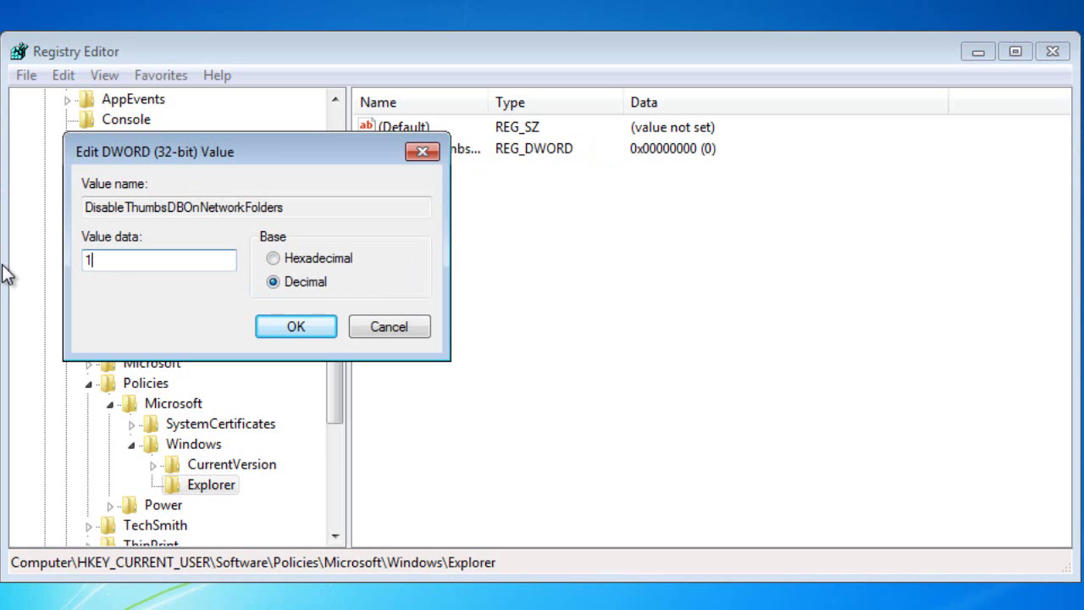
click(297, 328)
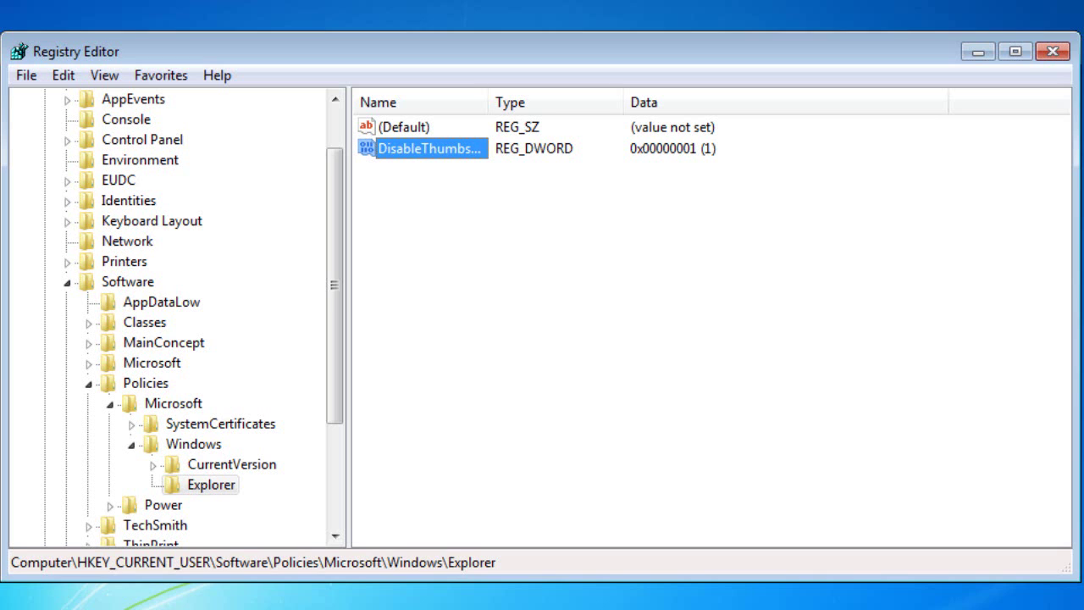
click(1052, 52)
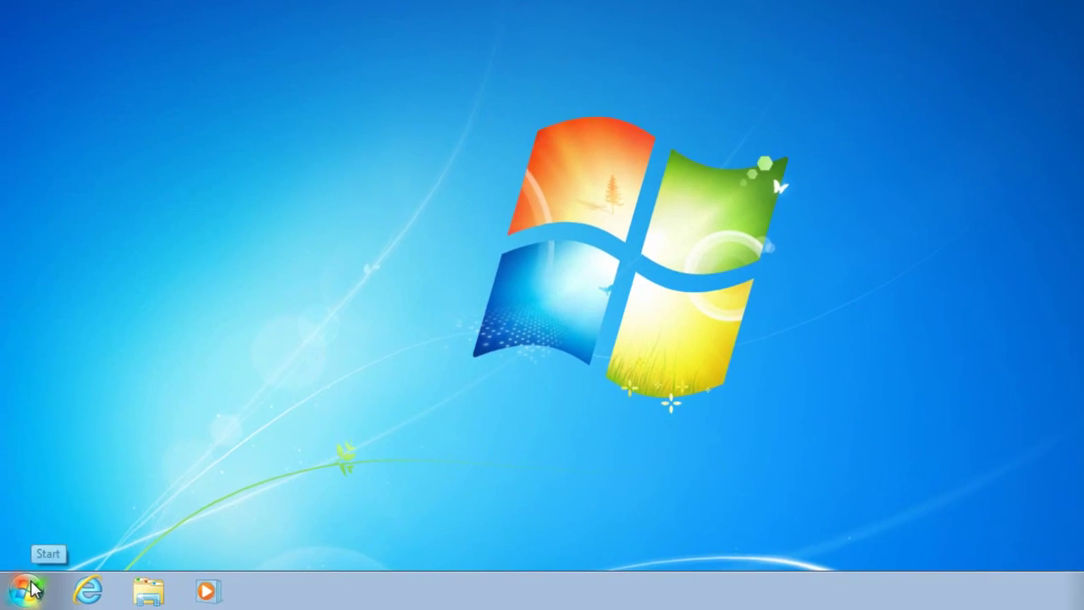
Step: Search the Start menu for gpedit.msc and launch the Local Group Policy Editor
click(25, 592)
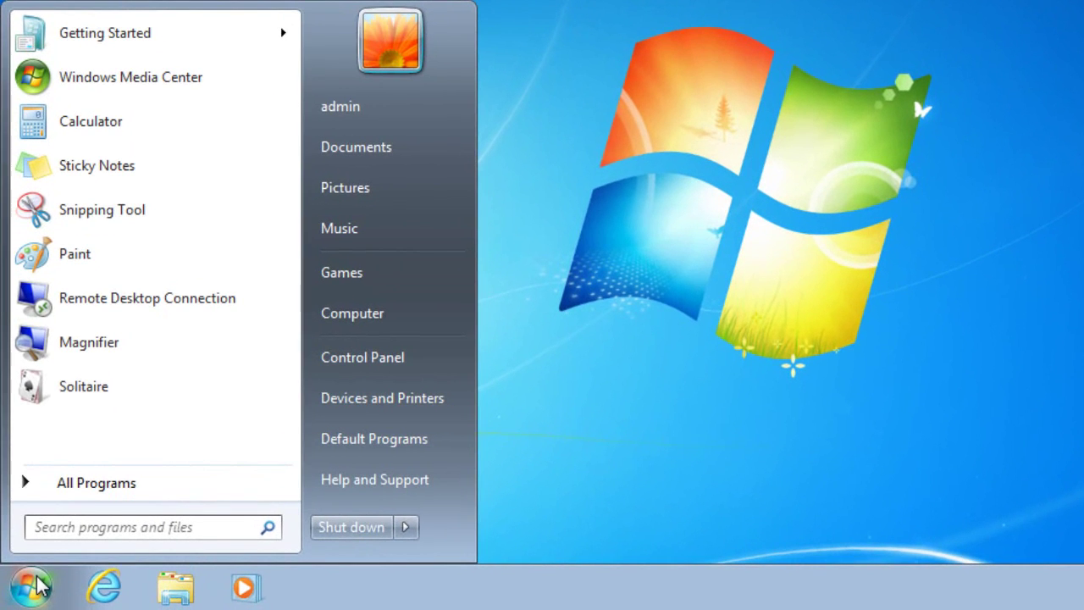
text(gpedi)
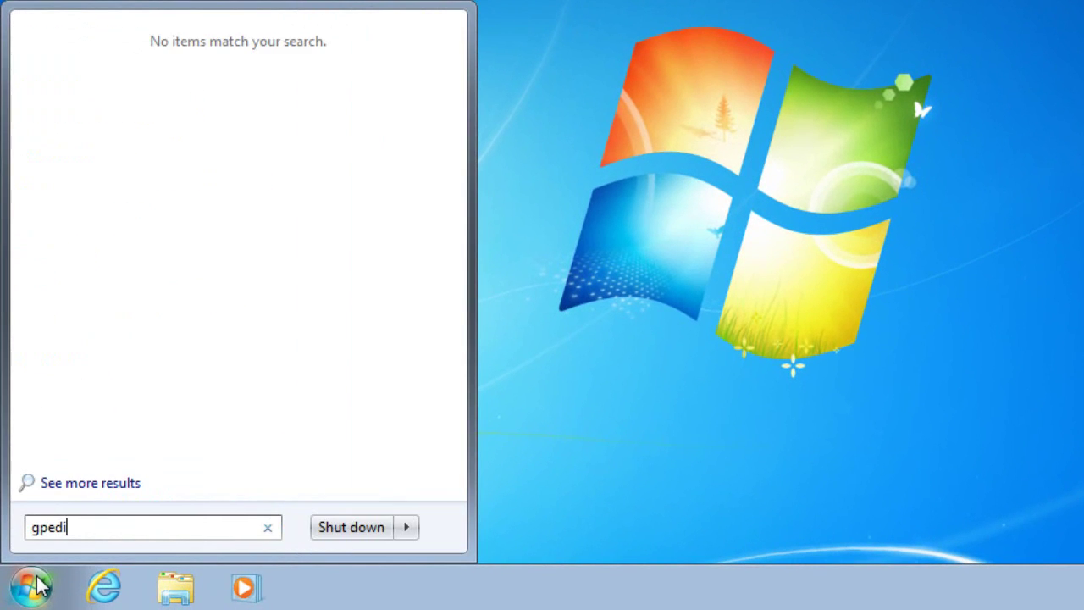
text(t.)
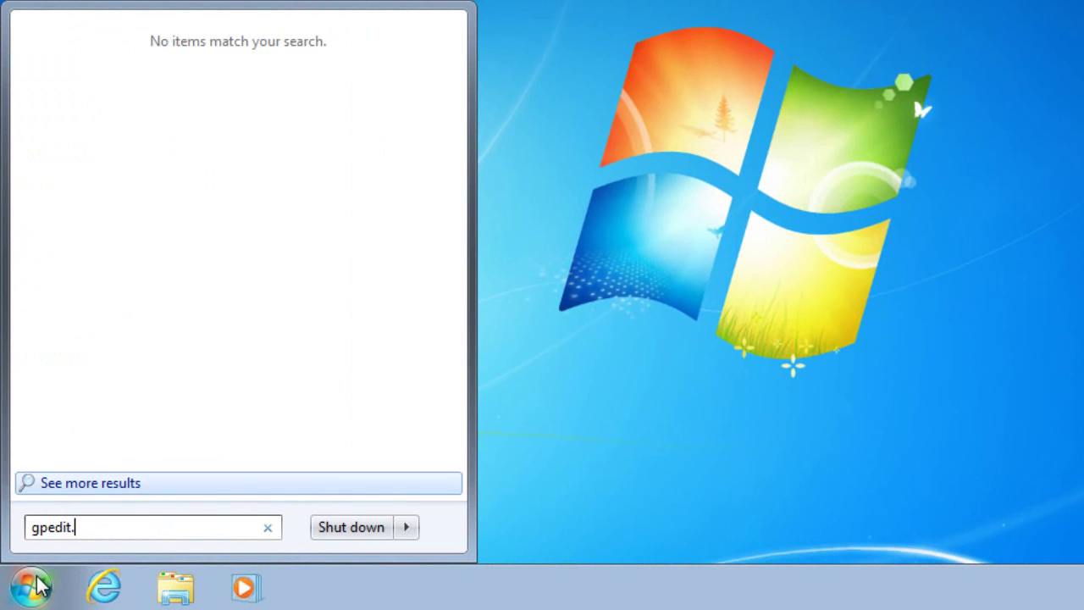
text(msc)
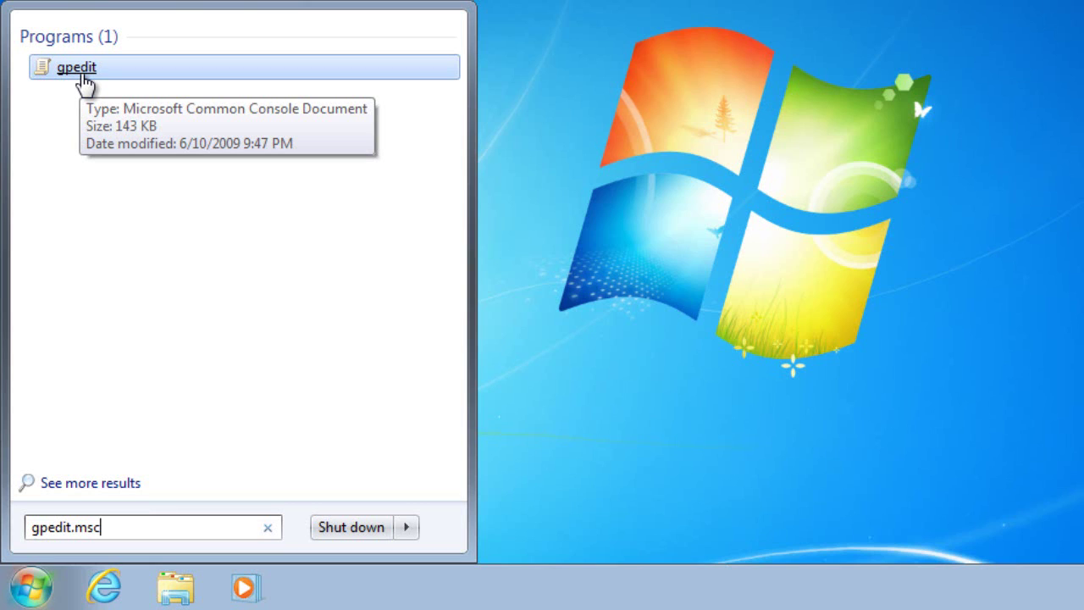
click(87, 78)
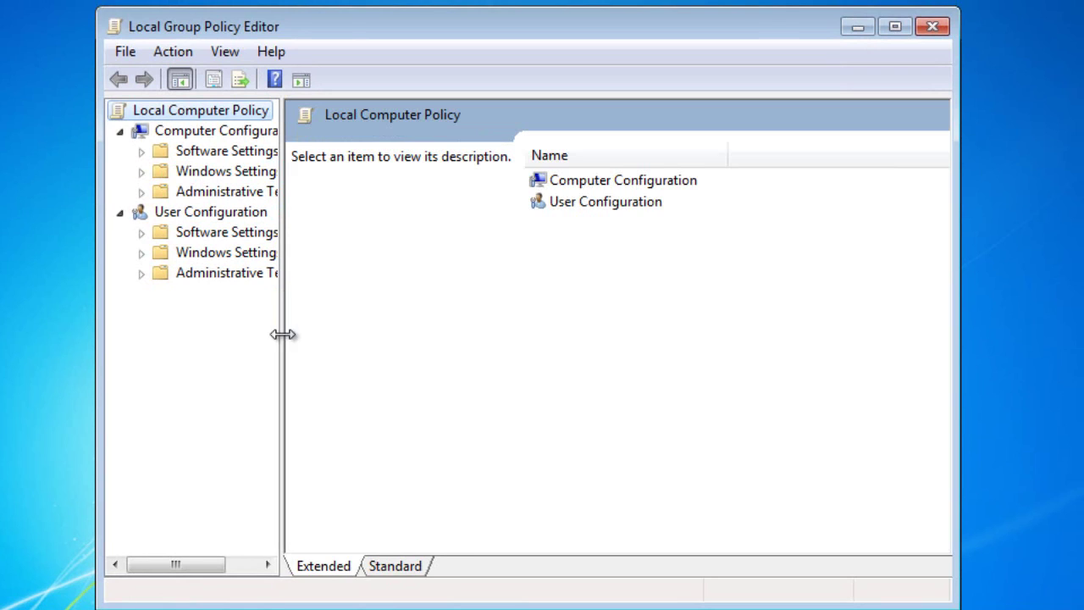
Step: Display the Windows Explorer policies under User Configuration, Administrative Templates, Windows Components, widening the tree pane and the editor window
drag(282, 334, 414, 343)
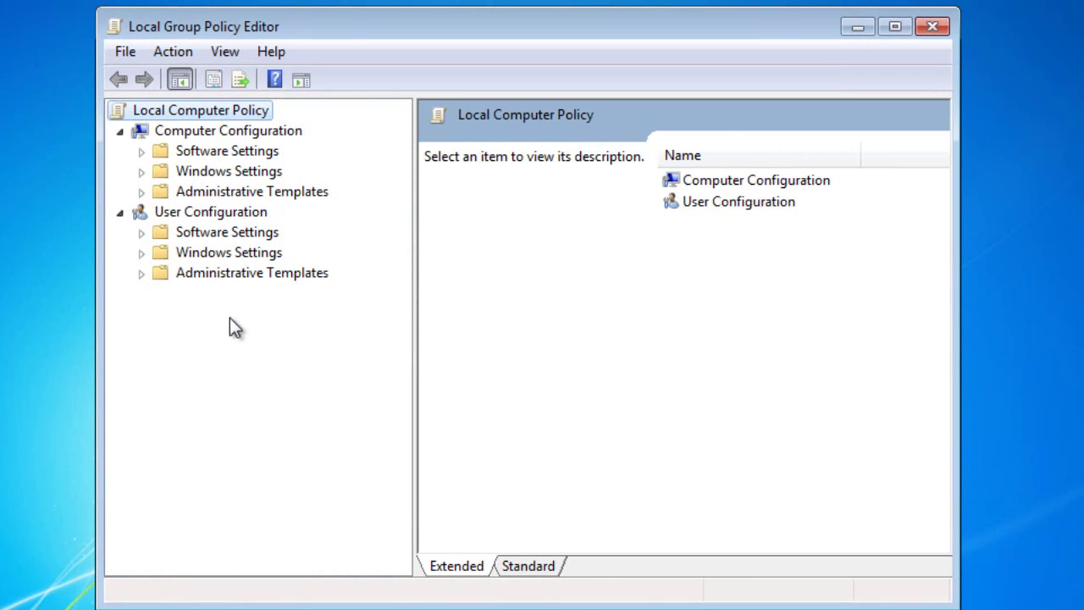
click(141, 273)
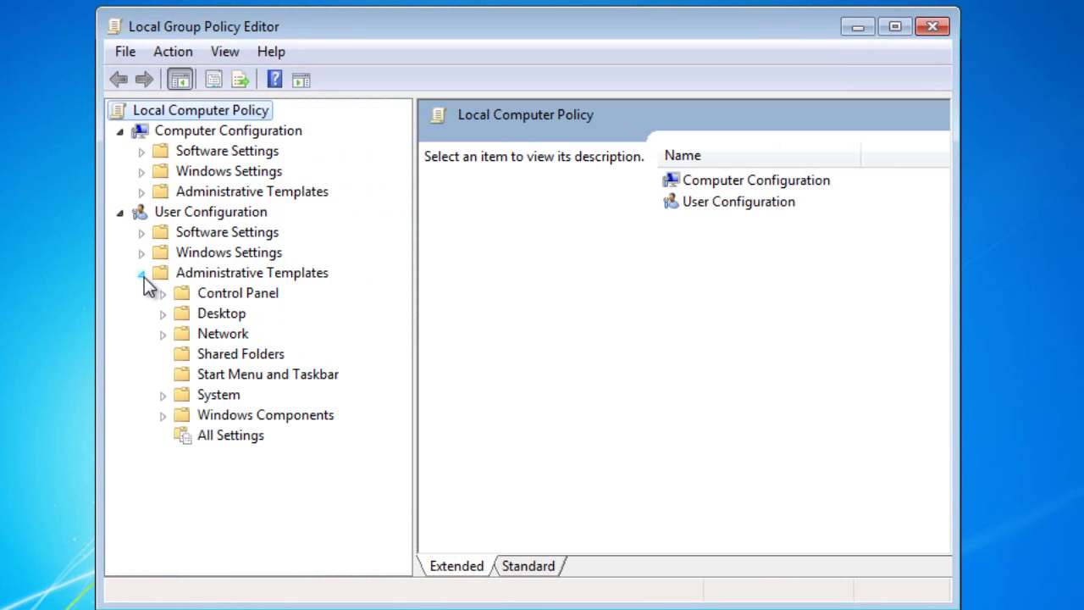
click(164, 416)
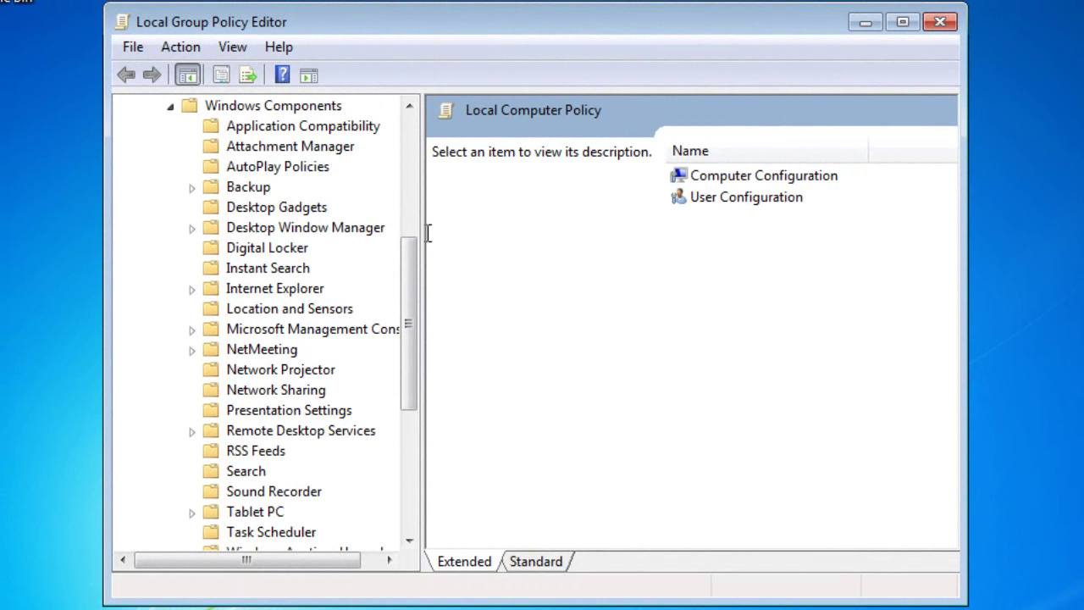
drag(407, 279, 408, 391)
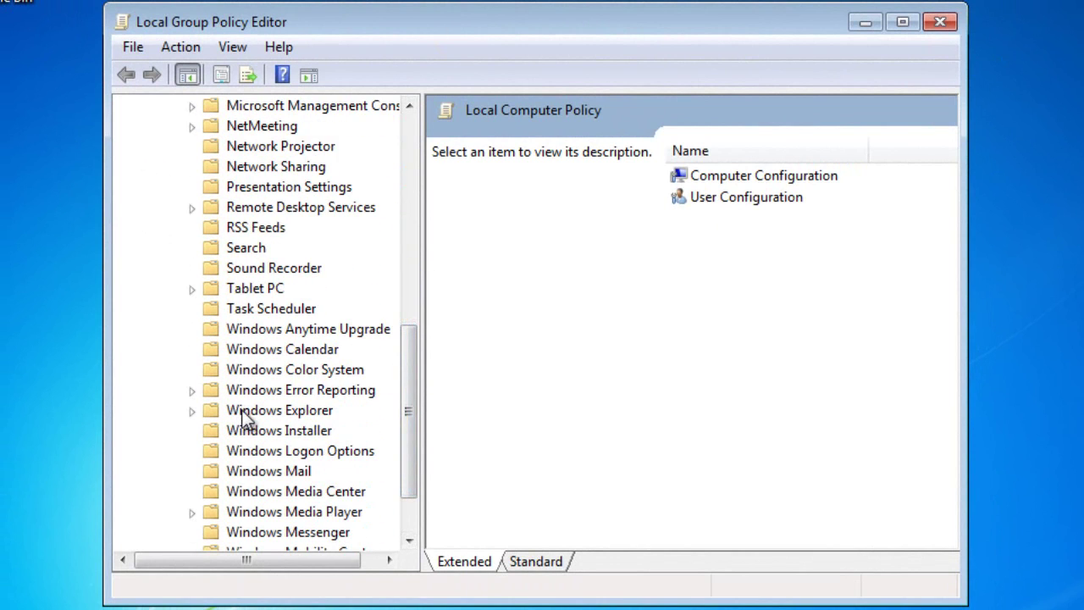
click(241, 410)
drag(962, 317, 1083, 316)
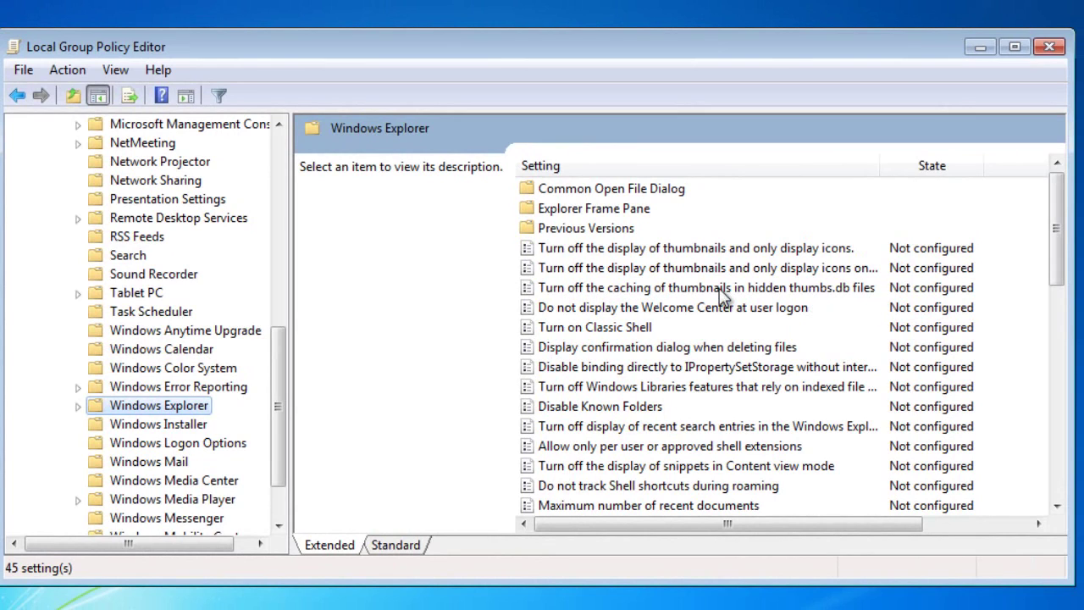
Step: Set the policy "Turn off the caching of thumbnails in hidden thumbs.db files" to Enabled, apply it and close the Local Group Policy Editor
click(625, 289)
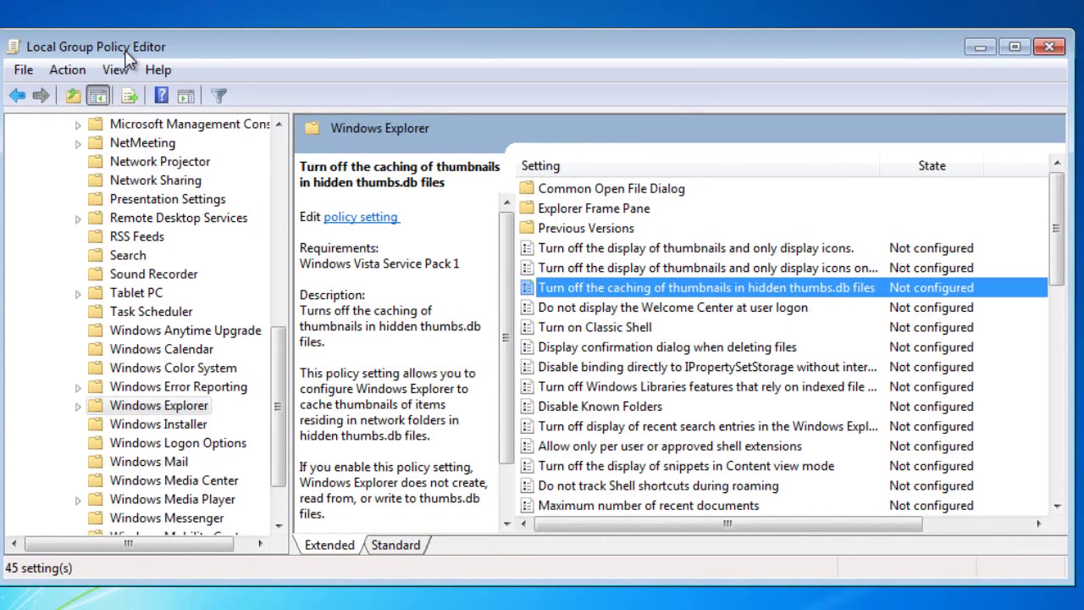
right_click(731, 288)
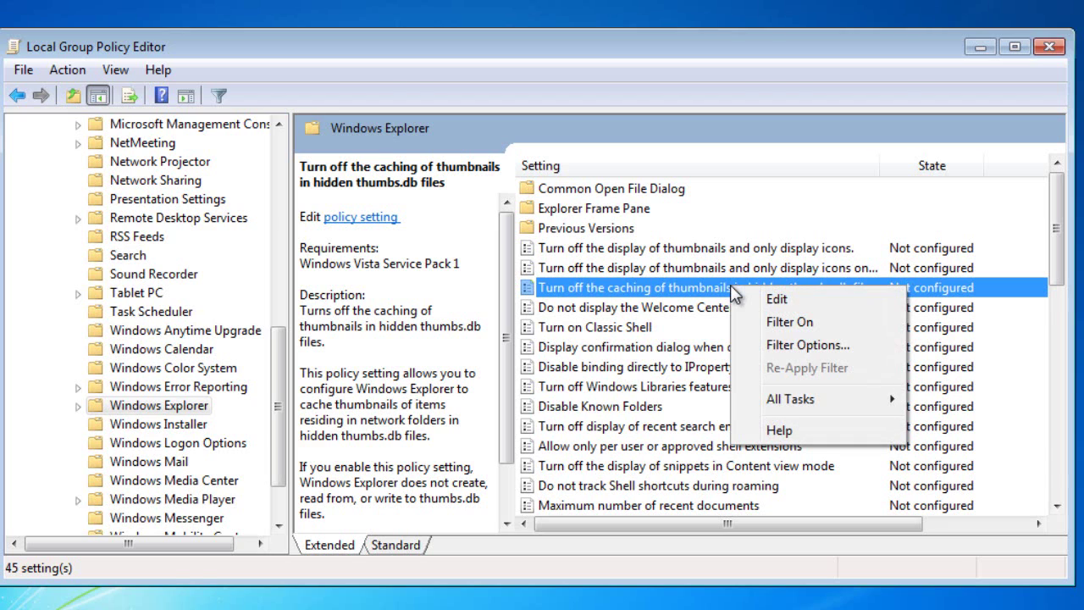
click(784, 299)
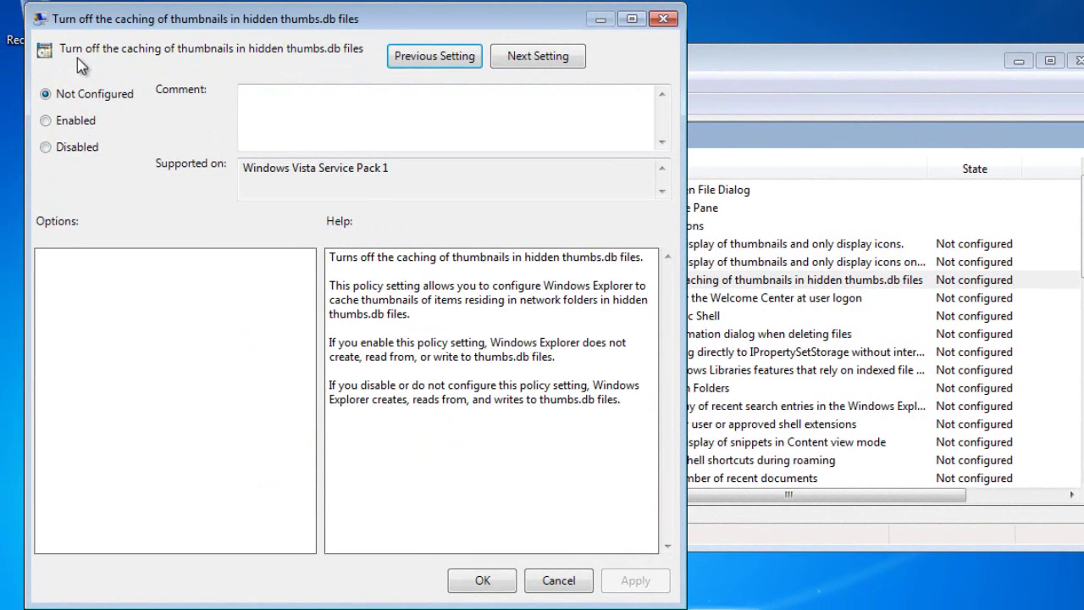
click(78, 124)
click(637, 585)
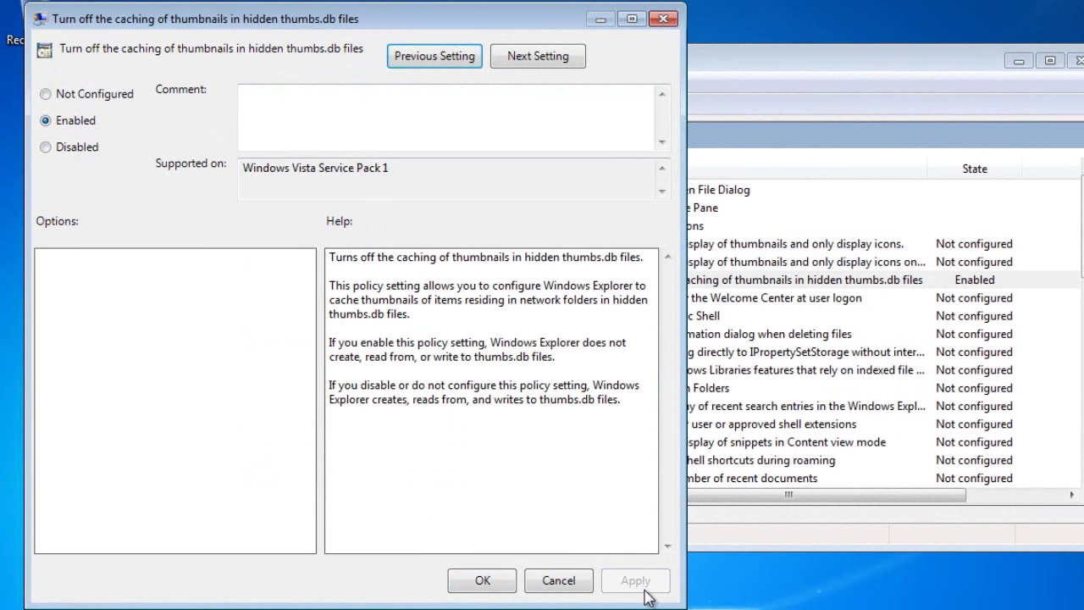
click(482, 581)
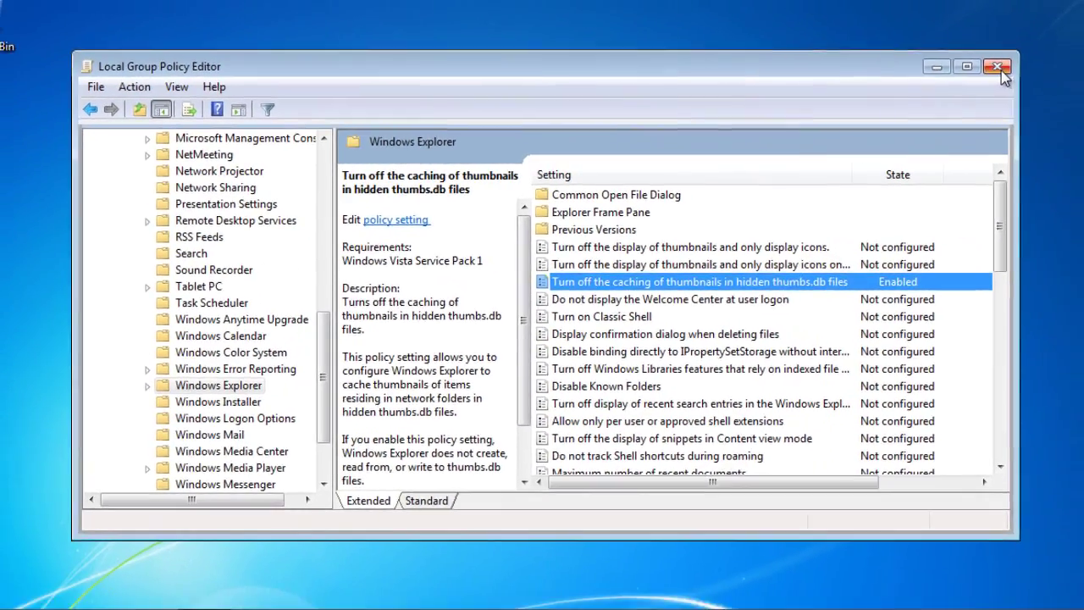
click(1051, 52)
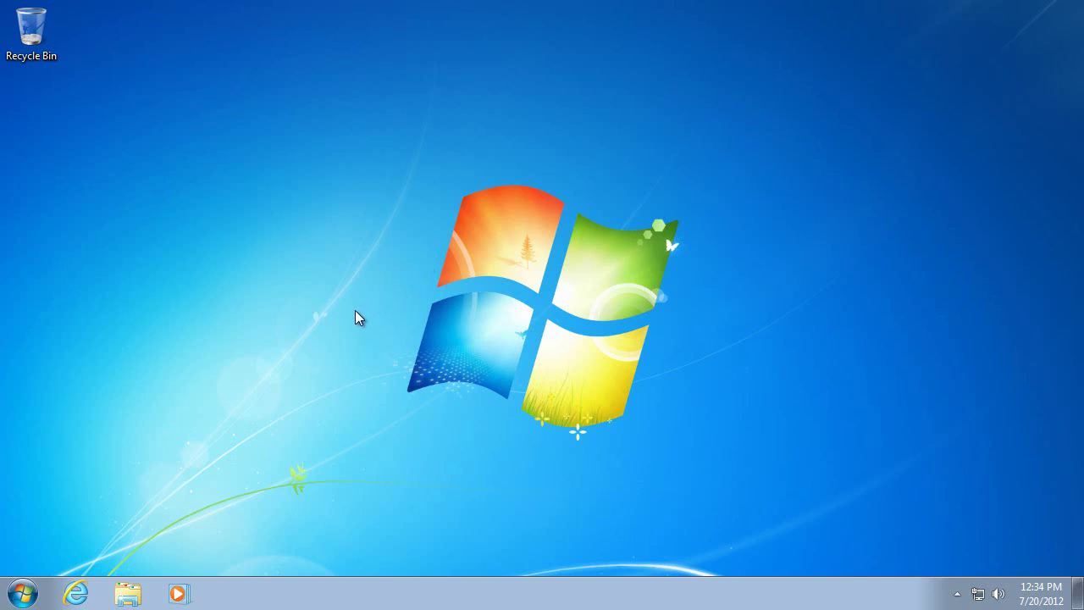
Step: Switch to a Windows Explorer window and browse to the Network location
click(129, 593)
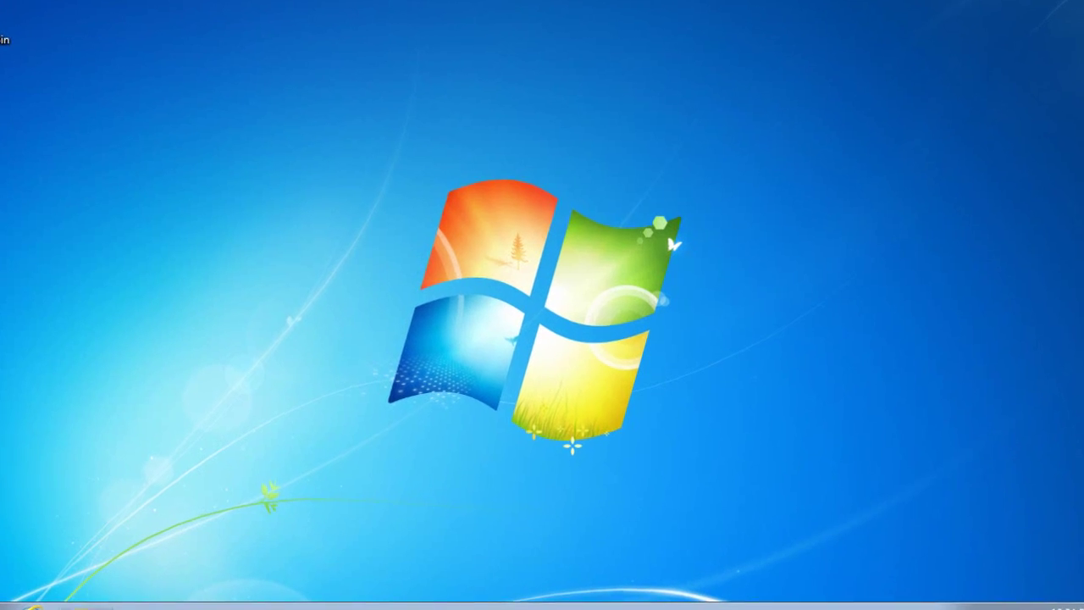
click(196, 394)
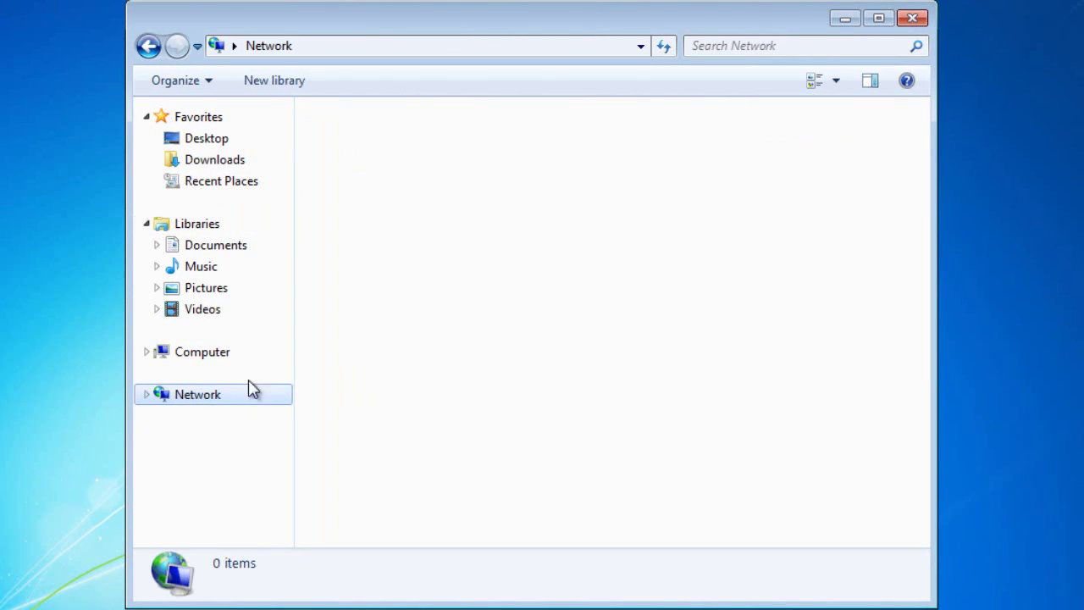